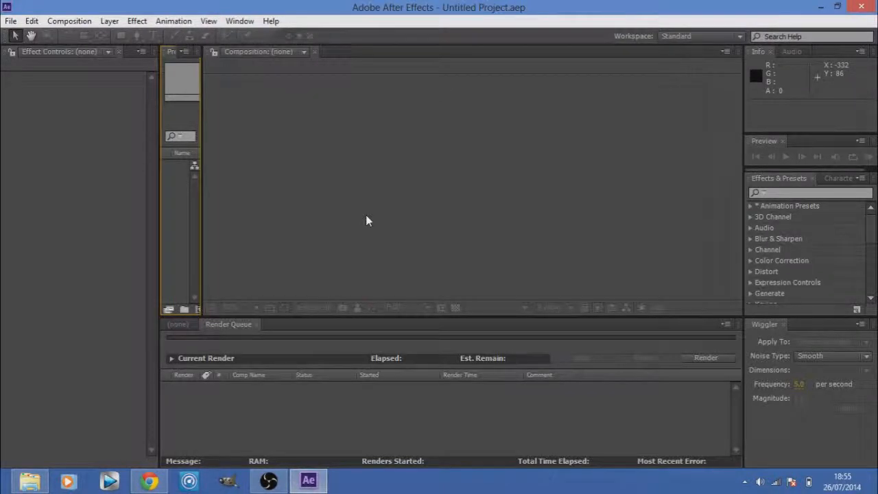
Search the effects library for "optic" and clear the search term
left_click(779, 194)
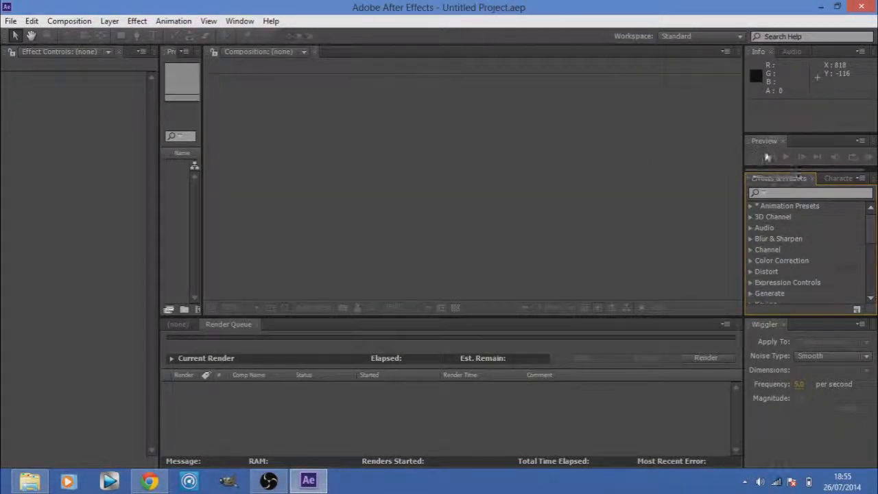
left_click(781, 192)
type("optic")
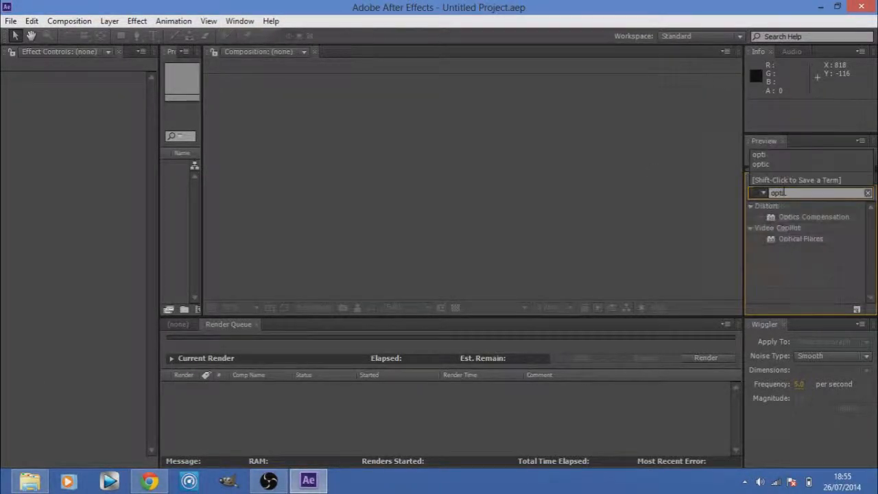
key("BackSpace")
key("BackSpace")
key("BackSpace")
key("BackSpace")
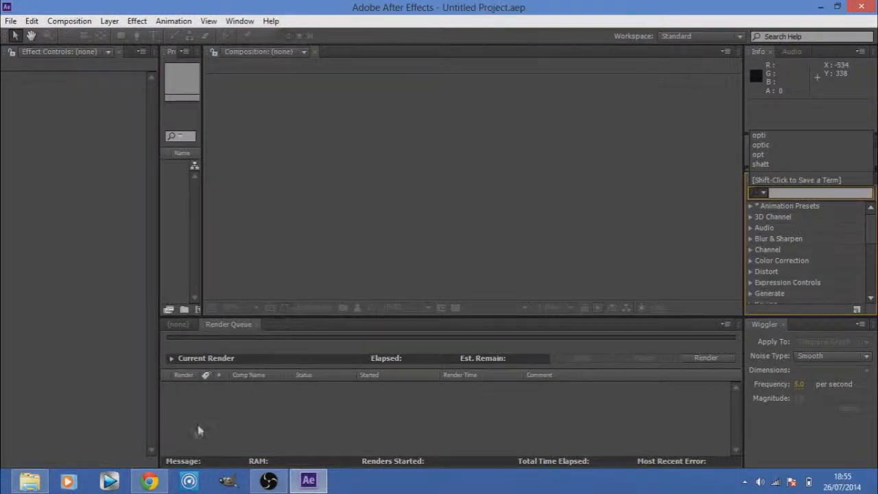
Import the downloaded Dark-Blue-Background-690x431.jpg from the browser into the project and widen the project item list
left_click(149, 481)
left_click_drag(69, 453, 213, 107)
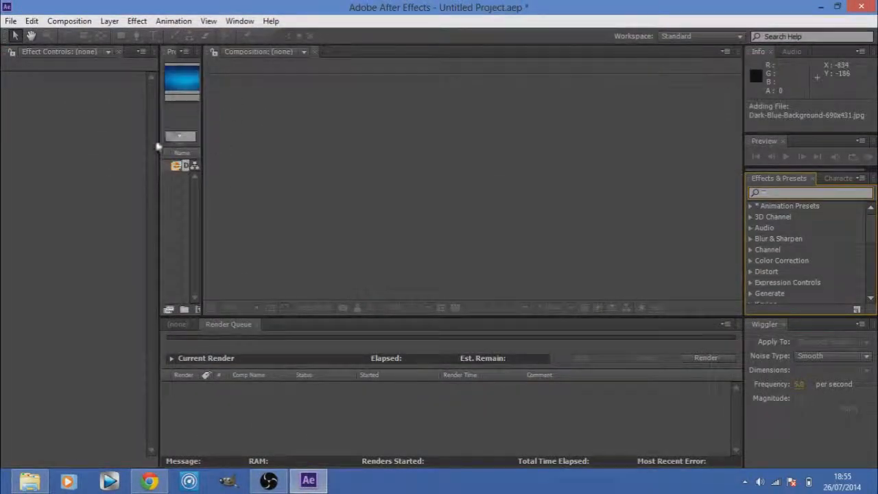
left_click_drag(156, 147, 112, 147)
left_click(11, 21)
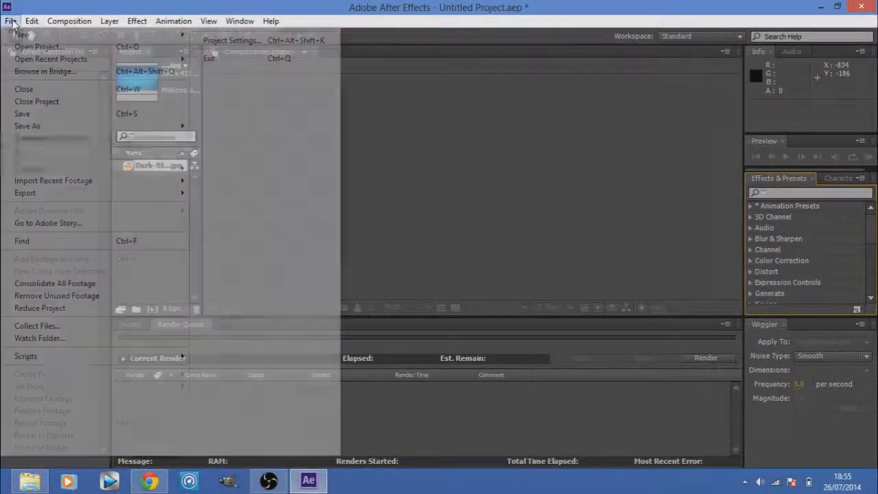
mouse_move(73, 171)
left_click(218, 166)
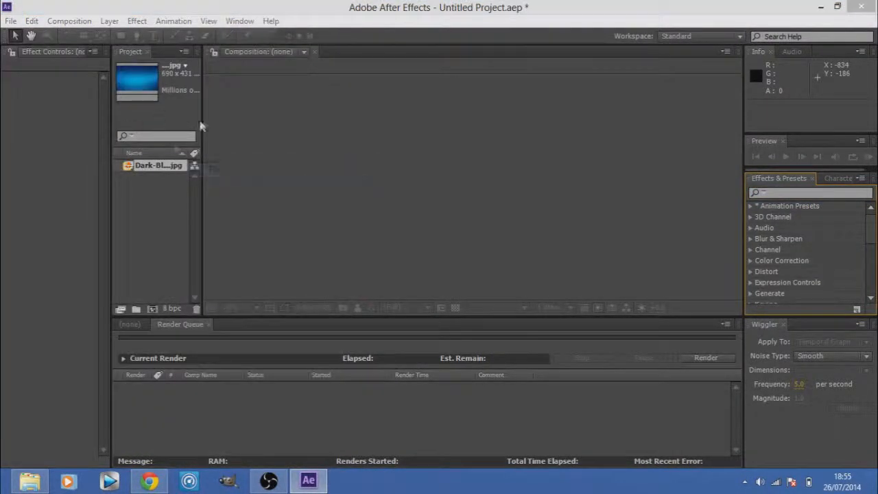
key("Escape")
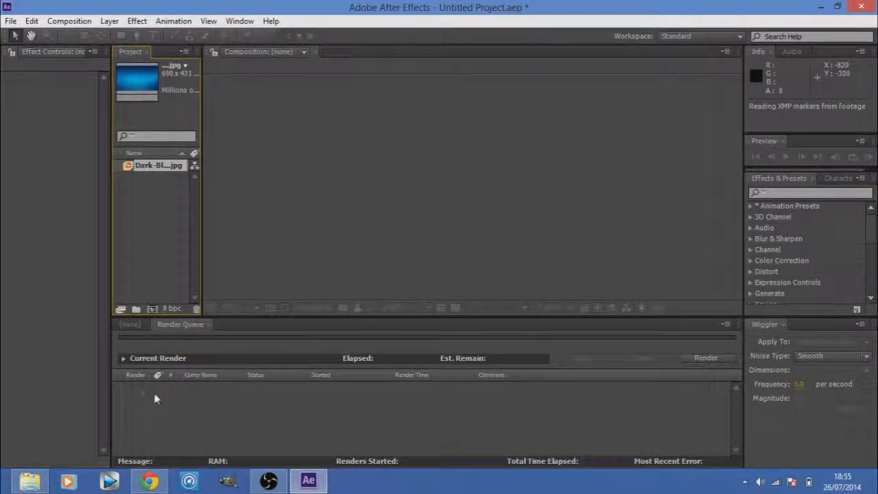
Create a composition from the imported blue background image and nest it inside a second composition
left_click(126, 325)
left_click_drag(159, 165, 170, 397)
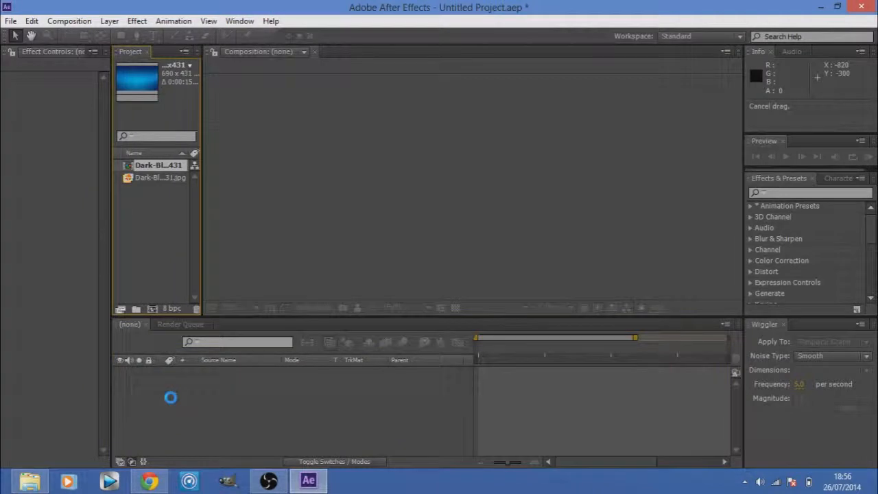
scroll(476, 219, "up", 2)
scroll(475, 219, "down", 4)
scroll(442, 180, "up", 3)
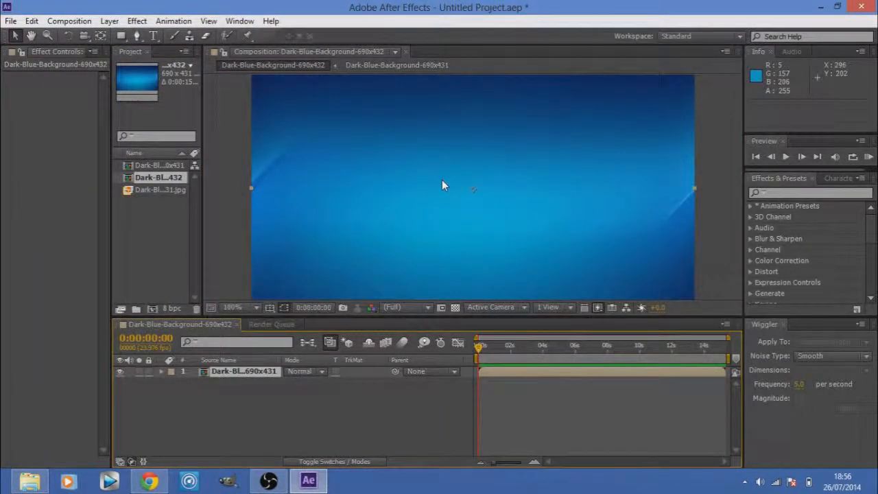
scroll(442, 180, "down", 2)
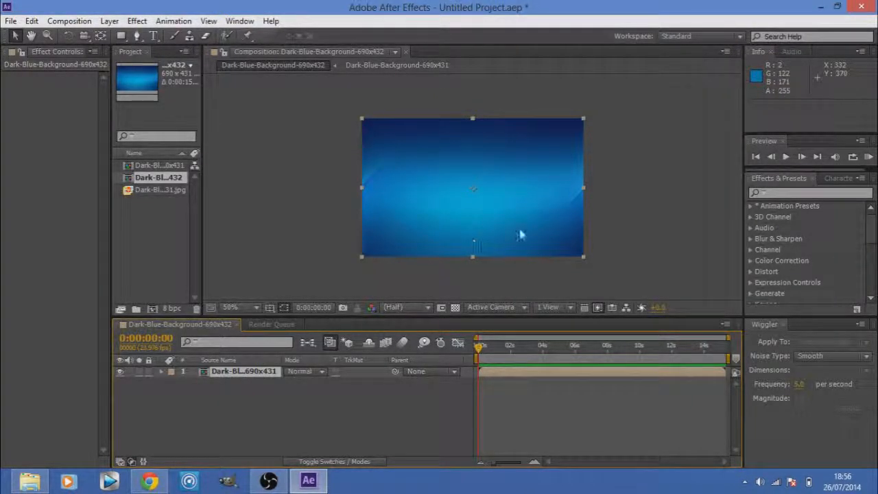
Filter the effects list by "opti" and add a new adjustment layer above the blue background layer
left_click(773, 192)
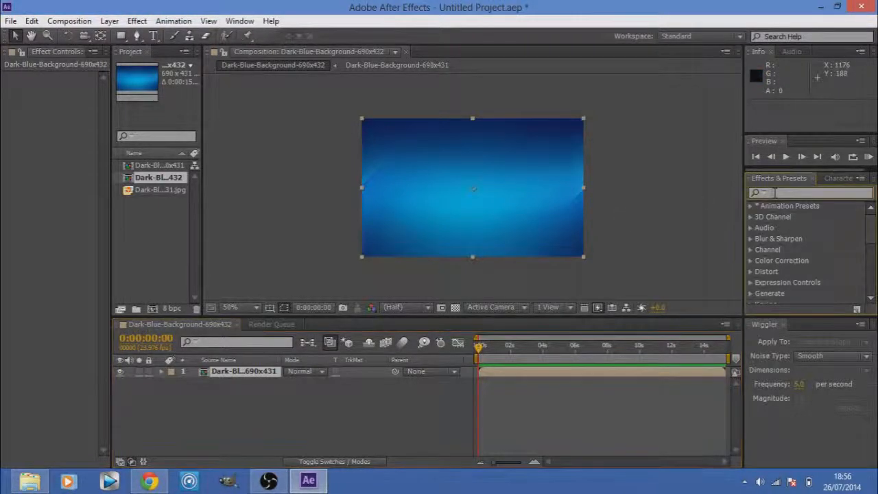
type("opti")
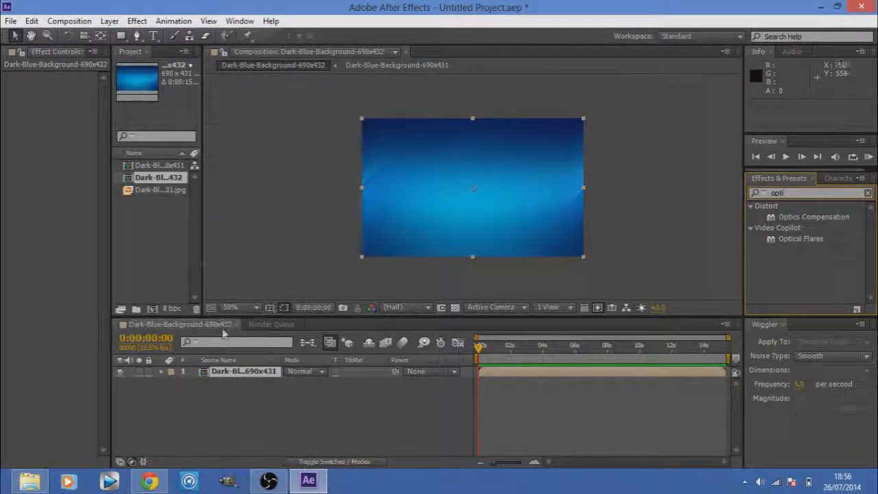
left_click(230, 372)
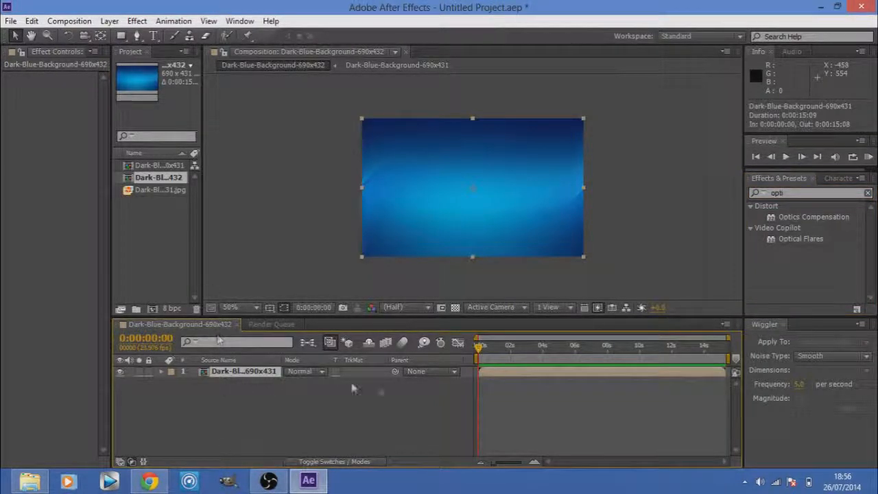
left_click(110, 21)
mouse_move(126, 33)
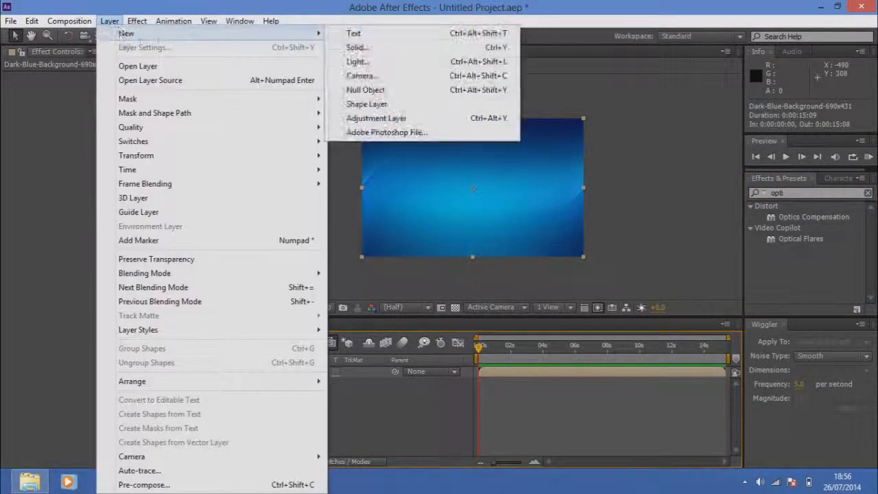
left_click(376, 120)
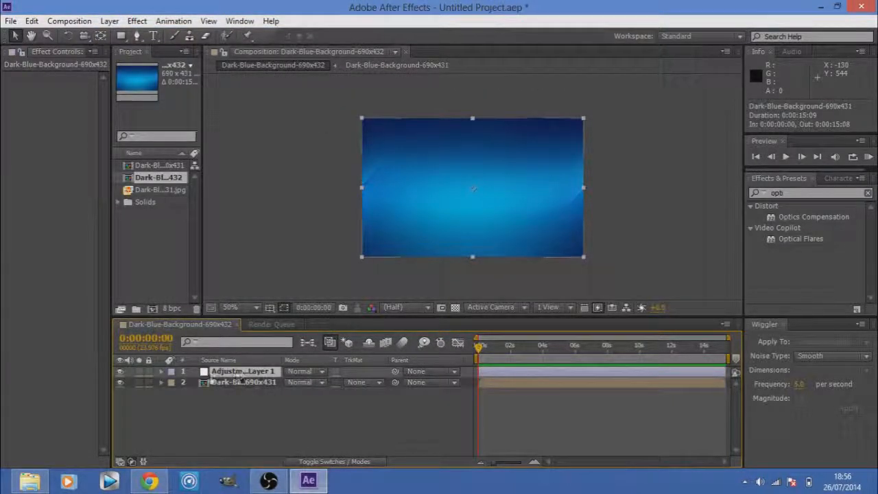
Apply the Optical Flares effect to the adjustment layer and move the flare to about 193, 123
left_click_drag(809, 245, 258, 373)
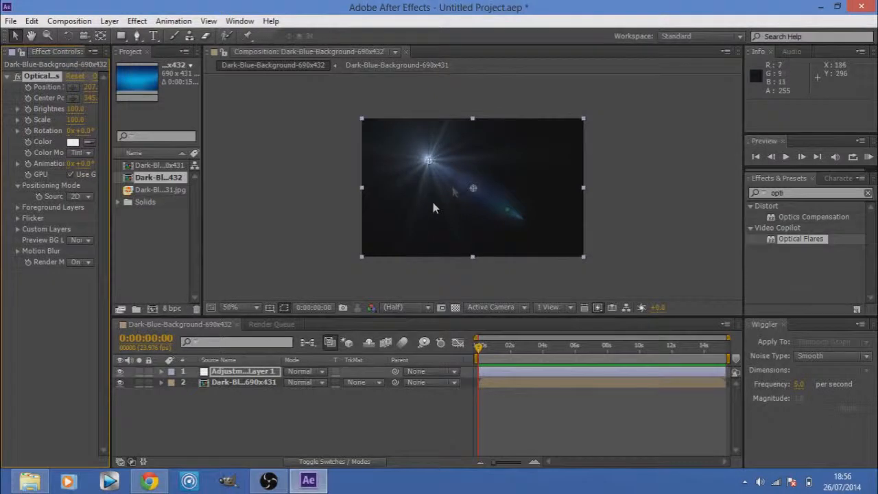
scroll(463, 180, "up", 2)
scroll(463, 180, "down", 4)
scroll(464, 180, "up", 2)
scroll(463, 179, "up", 2)
scroll(462, 179, "down", 2)
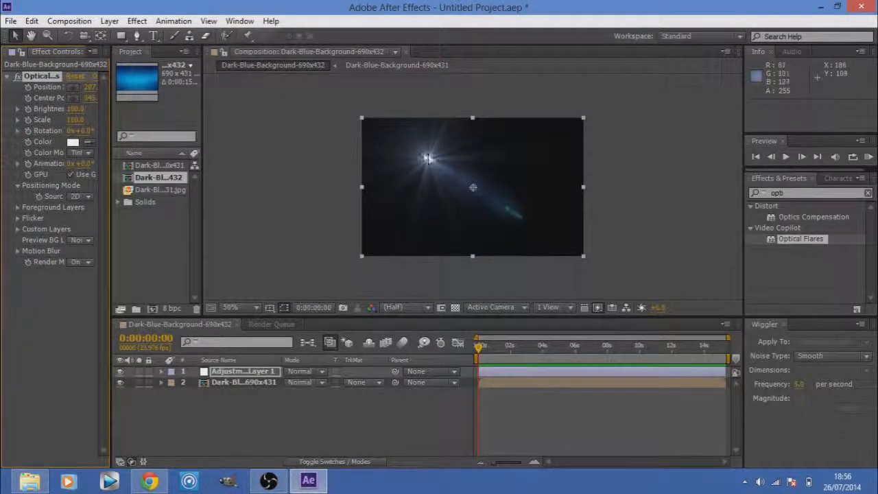
left_click_drag(429, 161, 425, 159)
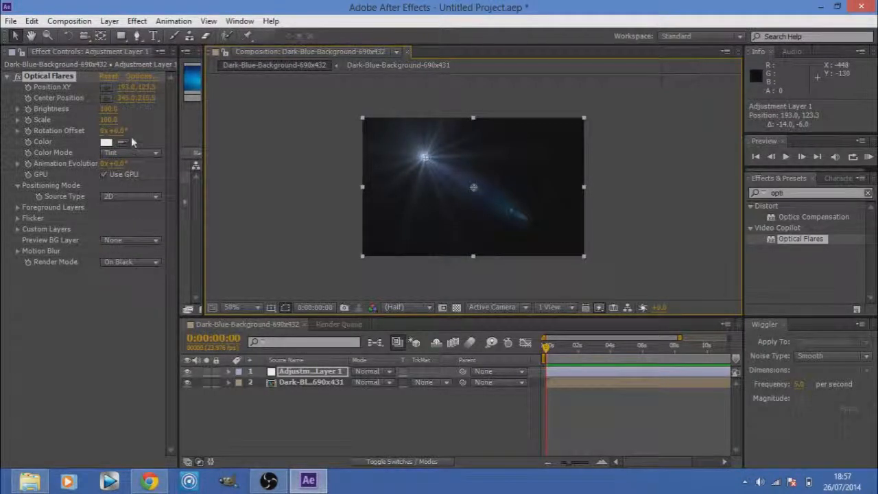
Load the blue Monster Flare preset from the Motion Graphics presets in the Optical Flares options and accept it
left_click(137, 77)
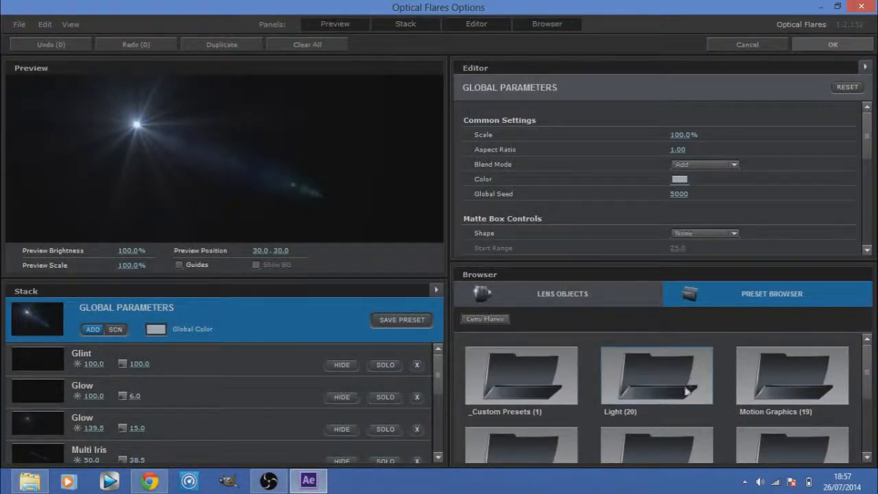
left_click(784, 348)
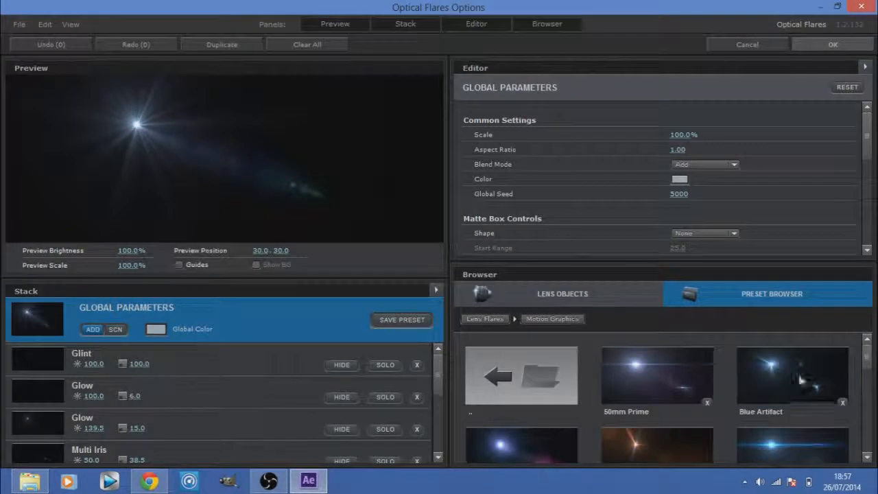
left_click_drag(866, 364, 852, 410)
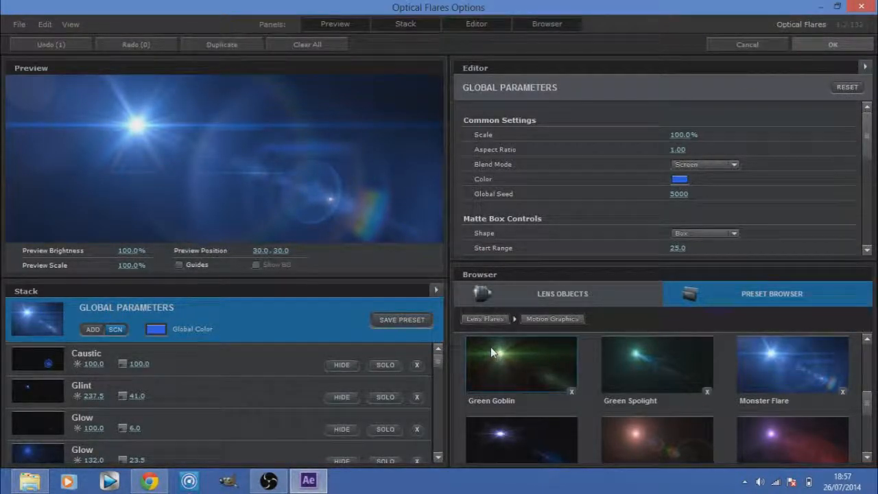
left_click(830, 46)
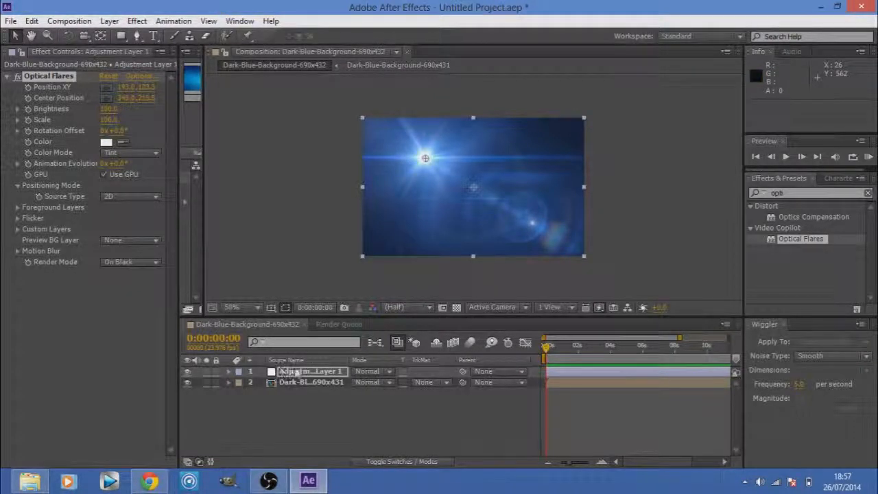
Try the adjustment layer's blending mode as Screen, compare it with Normal, and return to Screen
left_click(367, 371)
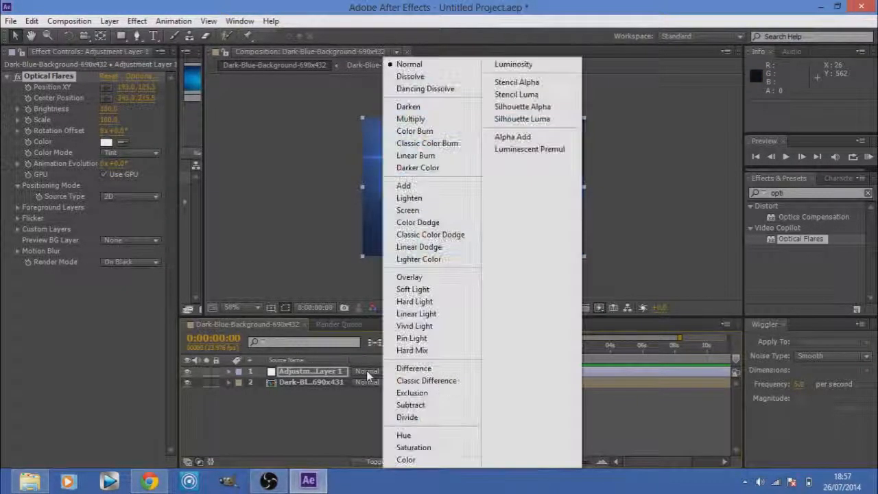
left_click(411, 210)
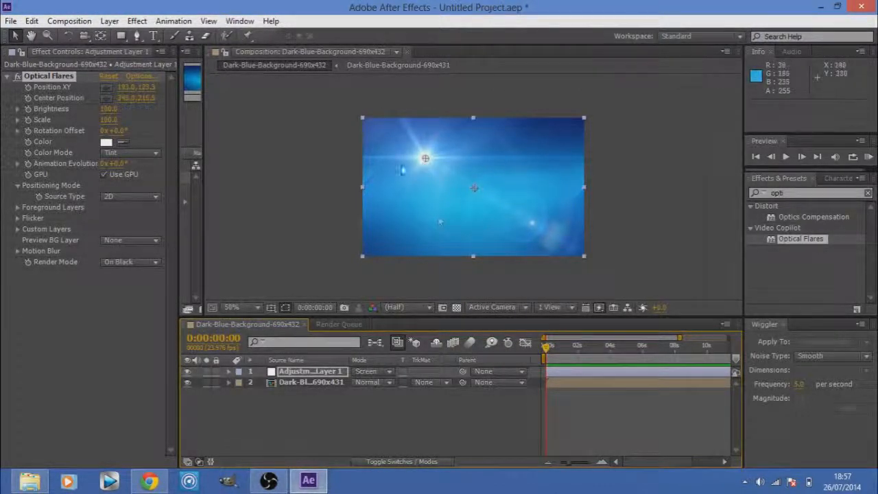
left_click(363, 373)
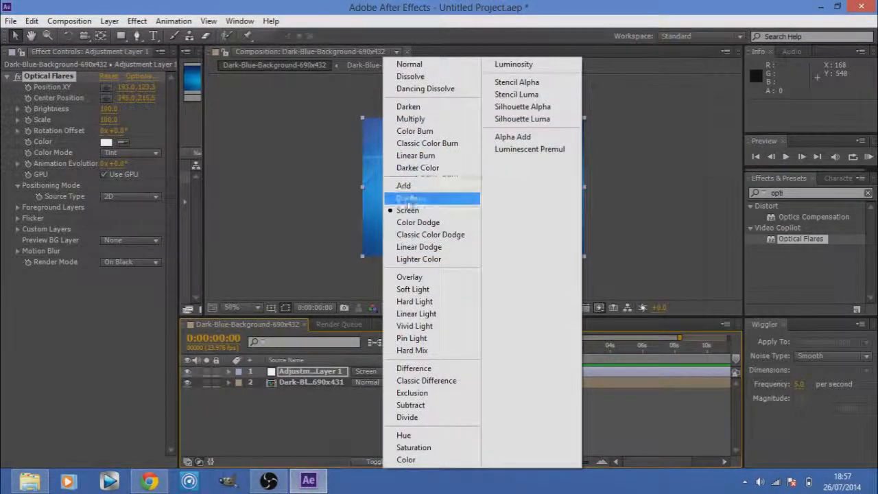
left_click(415, 55)
left_click(365, 373)
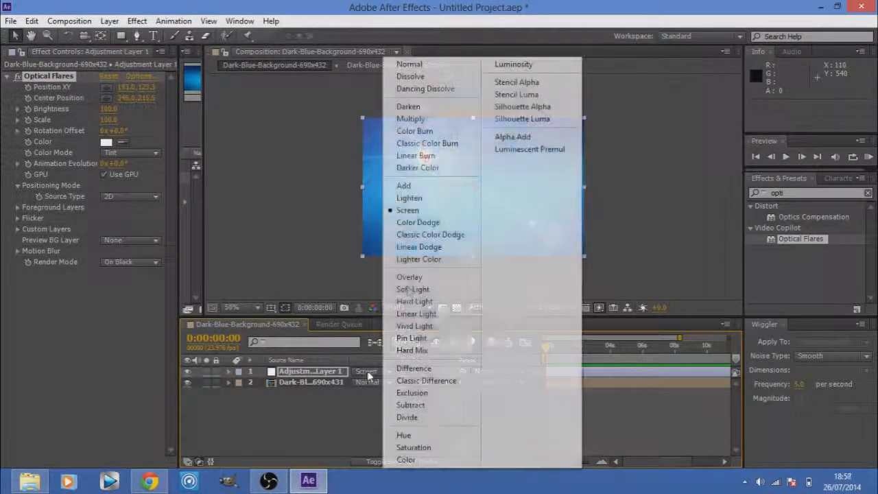
left_click(433, 68)
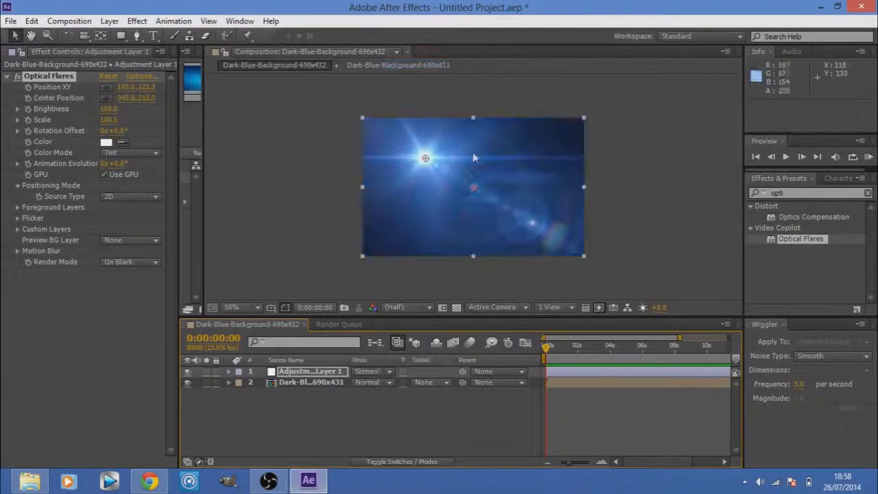
left_click(369, 372)
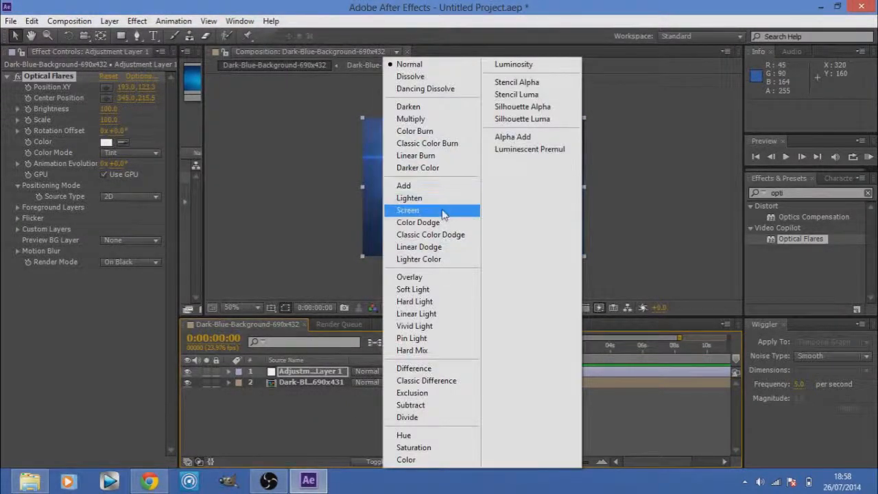
left_click(410, 207)
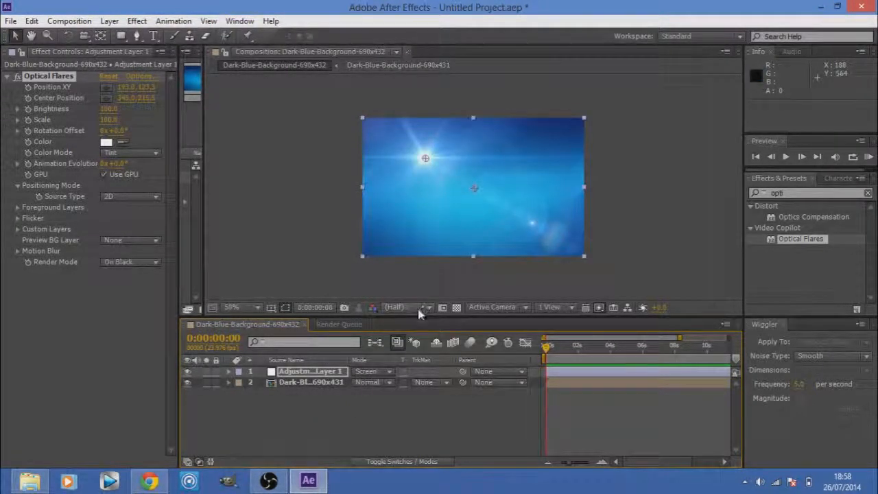
left_click(370, 371)
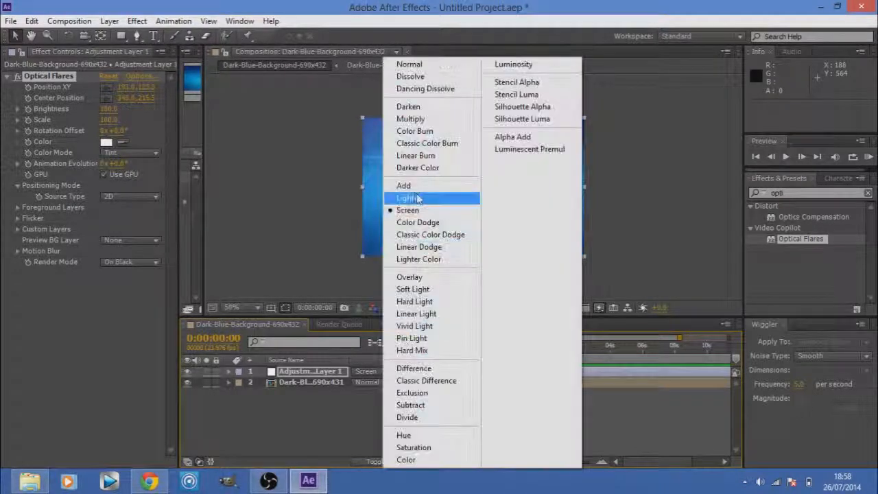
left_click(290, 218)
left_click(320, 371)
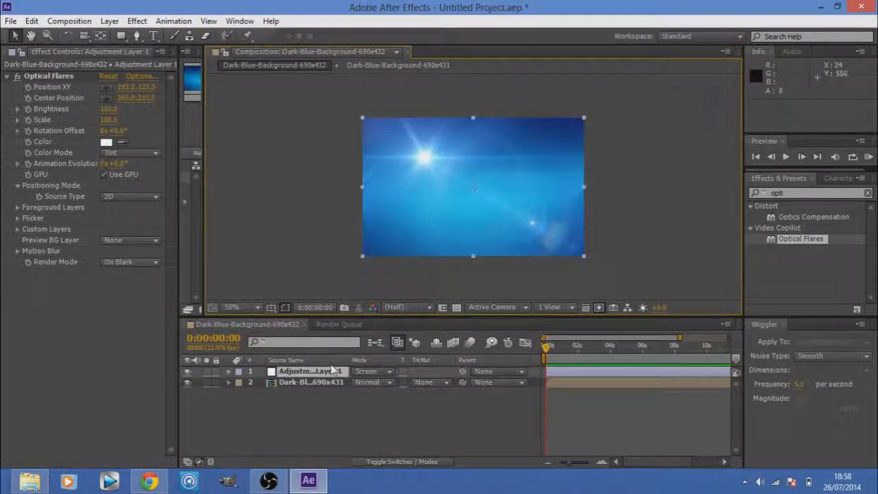
left_click(482, 193)
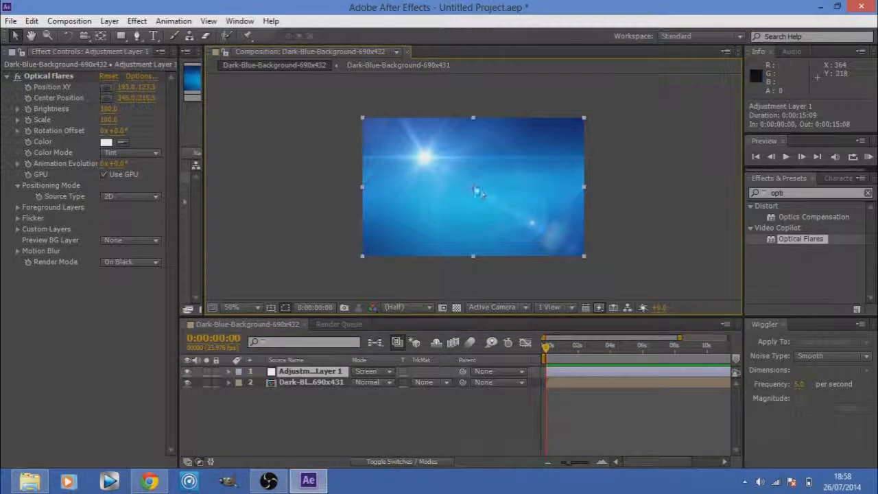
Undo the last blending mode change and set the adjustment layer's blending mode to Add
left_click(32, 20)
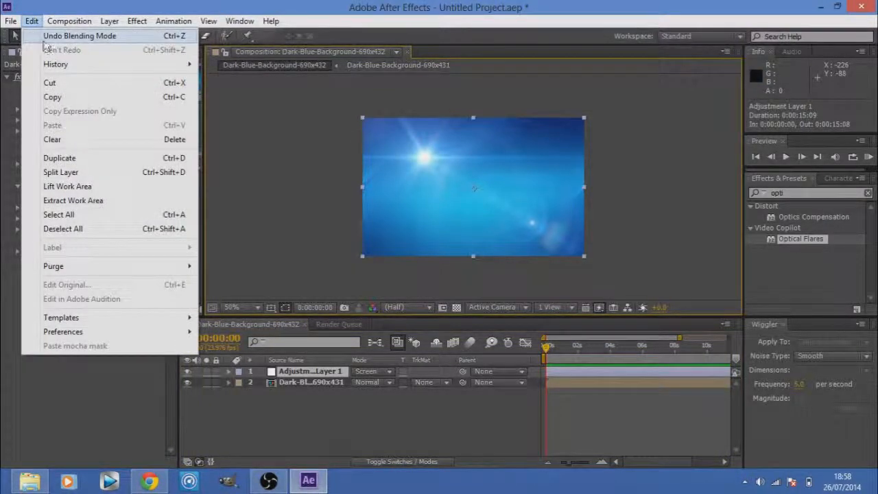
left_click(45, 35)
left_click(354, 370)
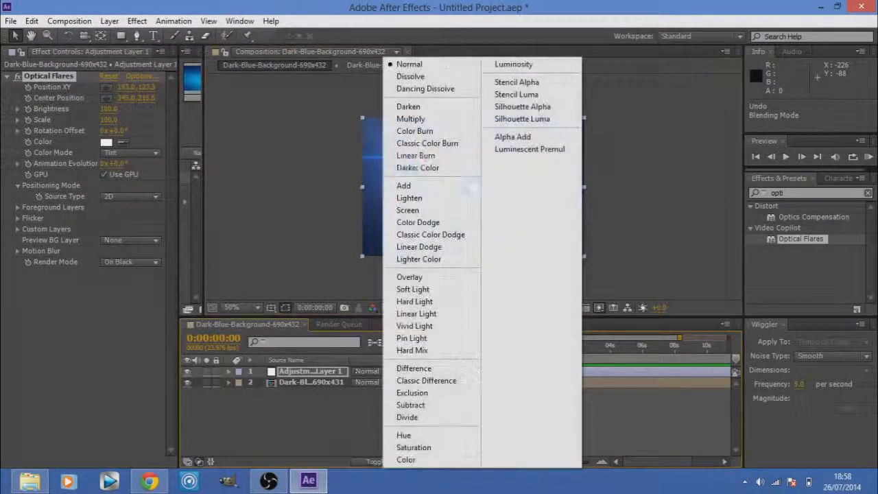
left_click(460, 186)
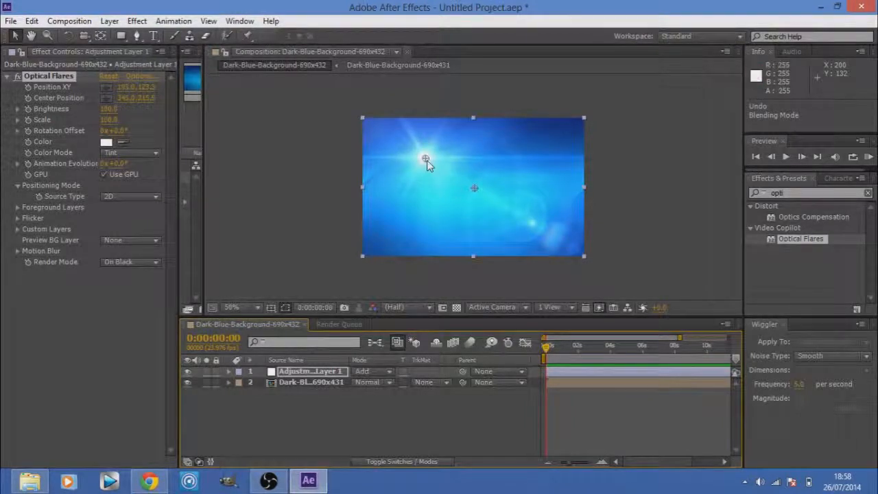
Move the lens flare up toward the background's corner, to about 135, 81
left_click(374, 371)
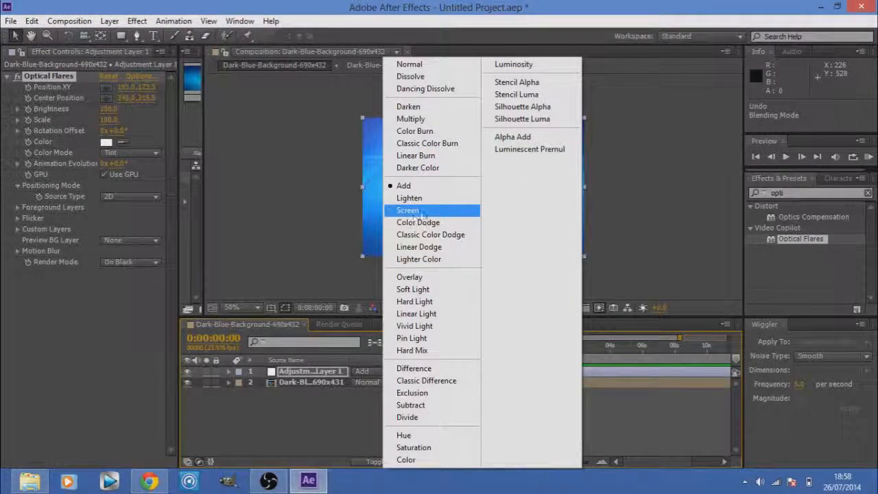
left_click(255, 5)
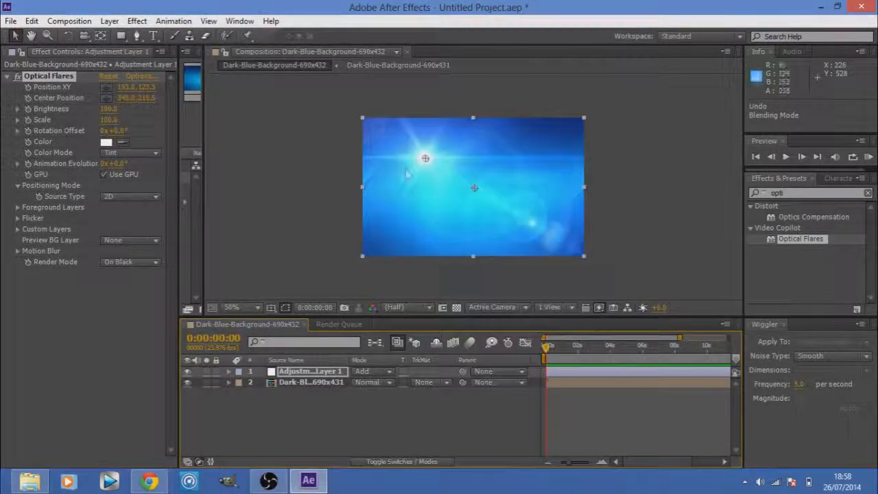
left_click_drag(425, 161, 407, 145)
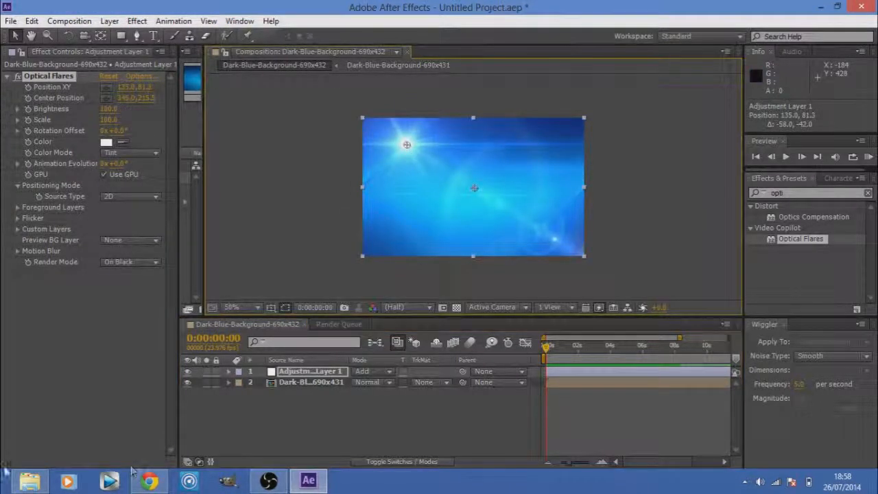
Switch to File Explorer and view the PokeHGEpisode1 thumbnail image as an example without a flare
left_click(30, 480)
scroll(595, 339, "down", 3)
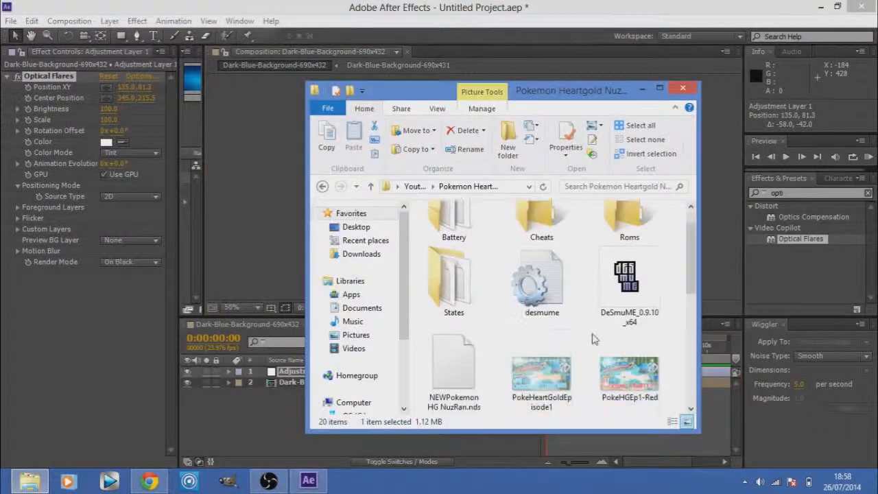
left_click_drag(444, 377, 432, 389)
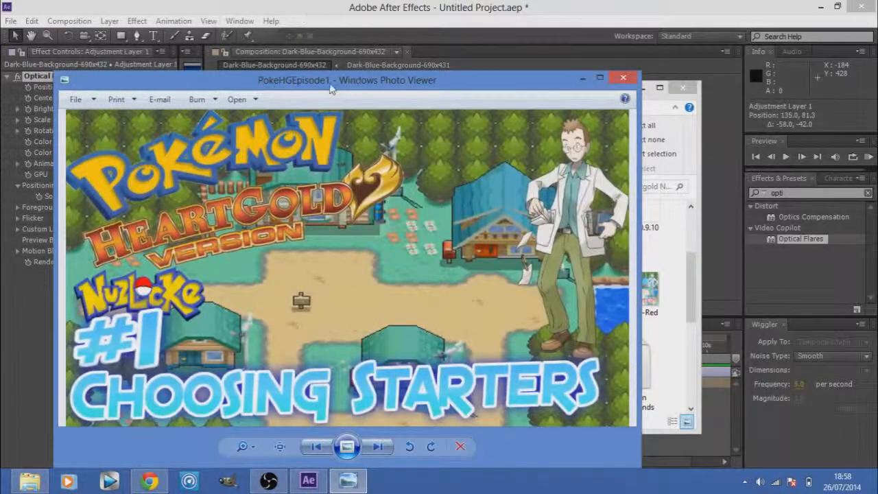
left_click_drag(331, 88, 372, 31)
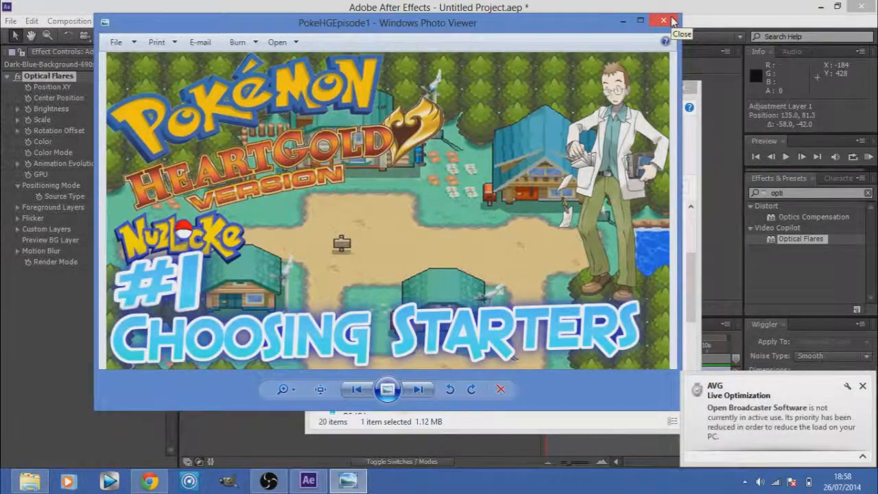
left_click(672, 22)
View the PokeHGEp1-Red and PokeHeartGoldEpisode1 thumbnails, compare them with PokeHGEpisode1, and return to After Effects
double_click(622, 252)
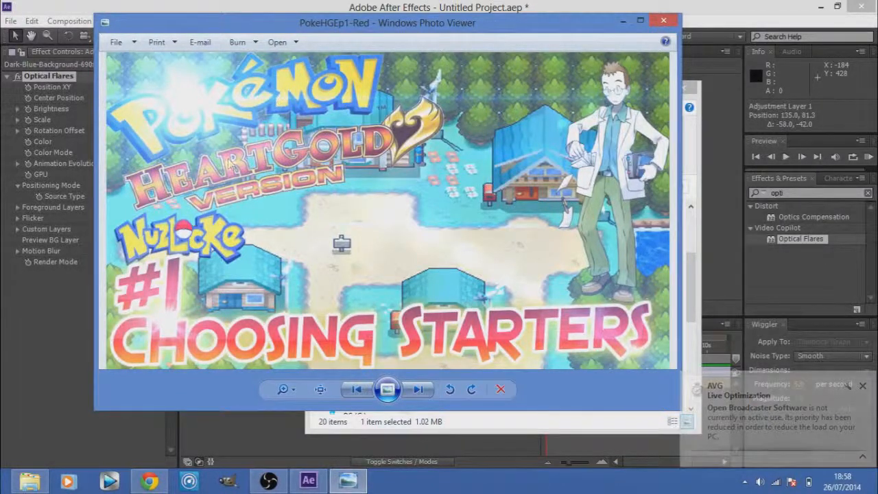
left_click(663, 20)
double_click(538, 264)
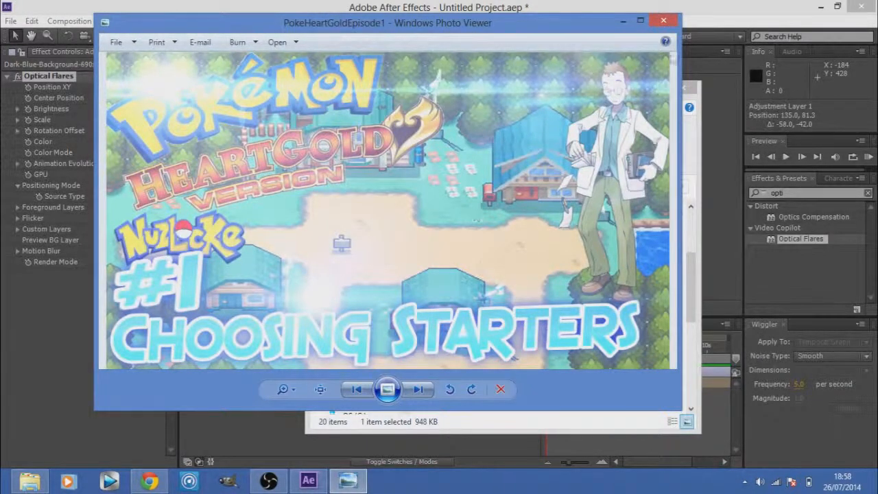
left_click(664, 22)
double_click(366, 346)
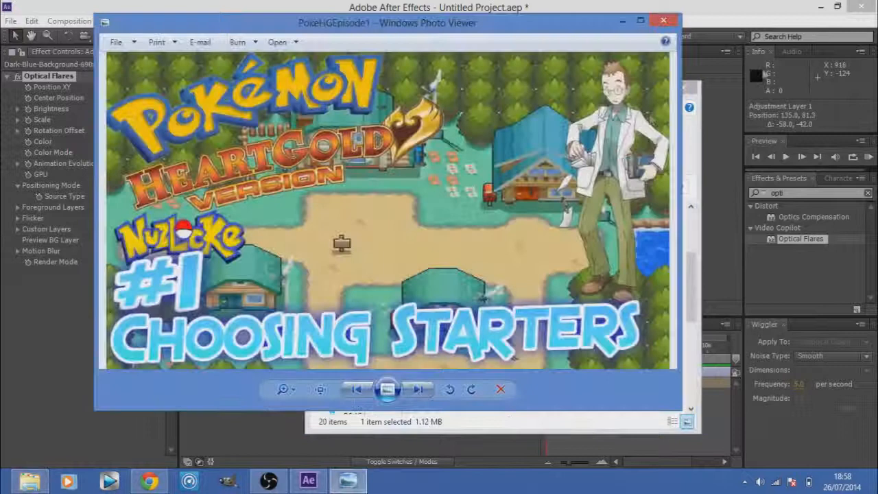
left_click(663, 20)
double_click(630, 260)
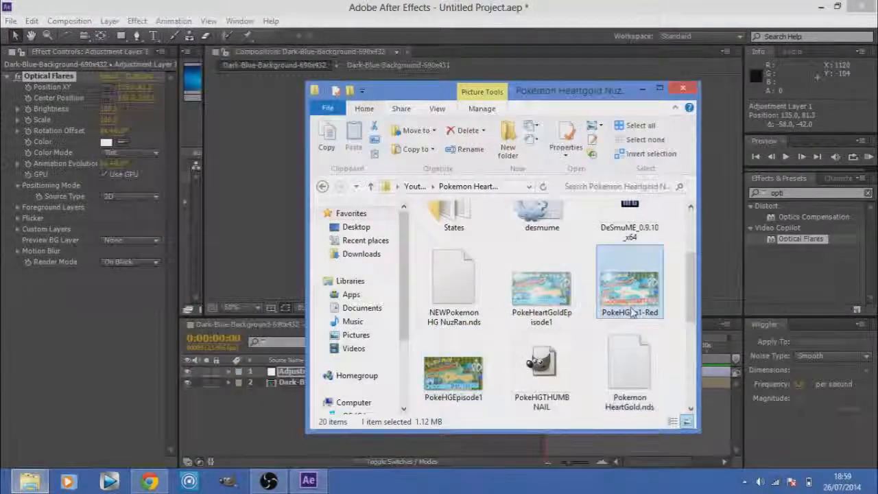
left_click(663, 22)
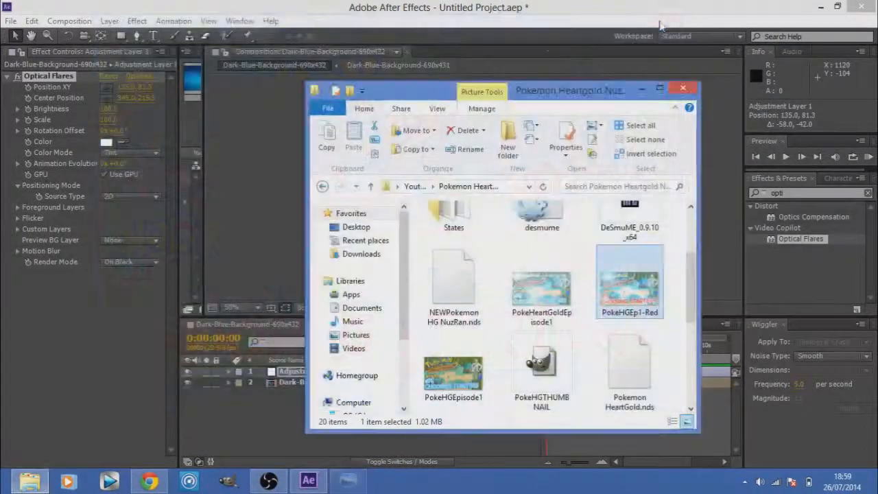
left_click(509, 7)
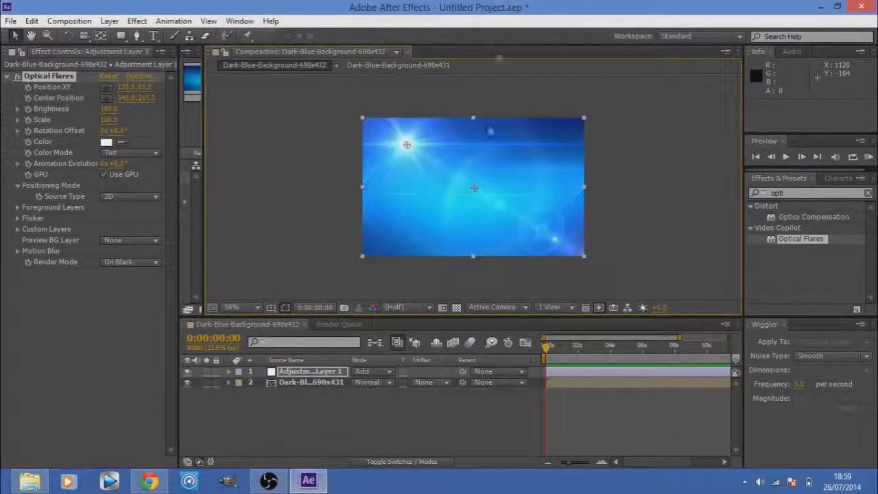
Narrow the effect controls area to give the project files and the timeline more room
left_click_drag(649, 461, 636, 462)
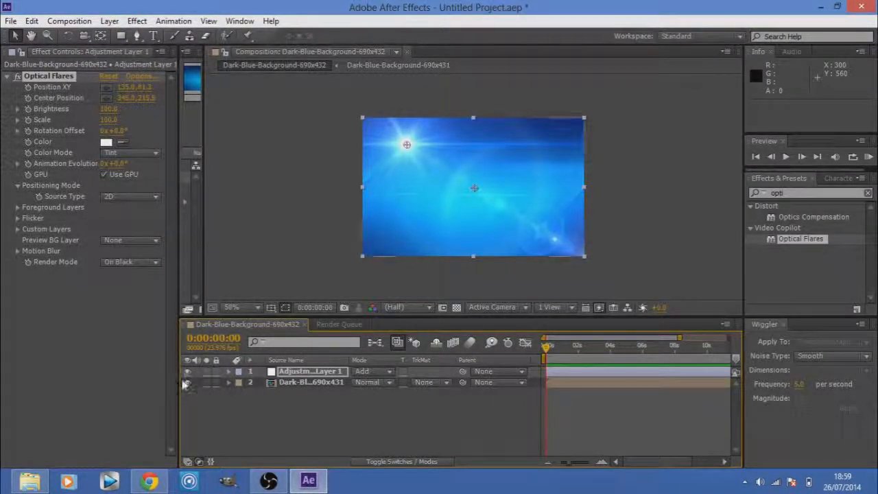
left_click_drag(181, 384, 118, 388)
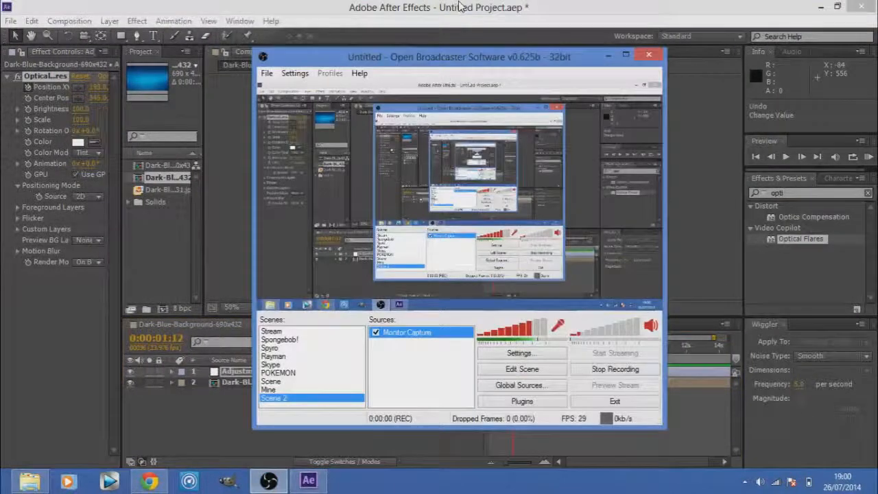
left_click(458, 6)
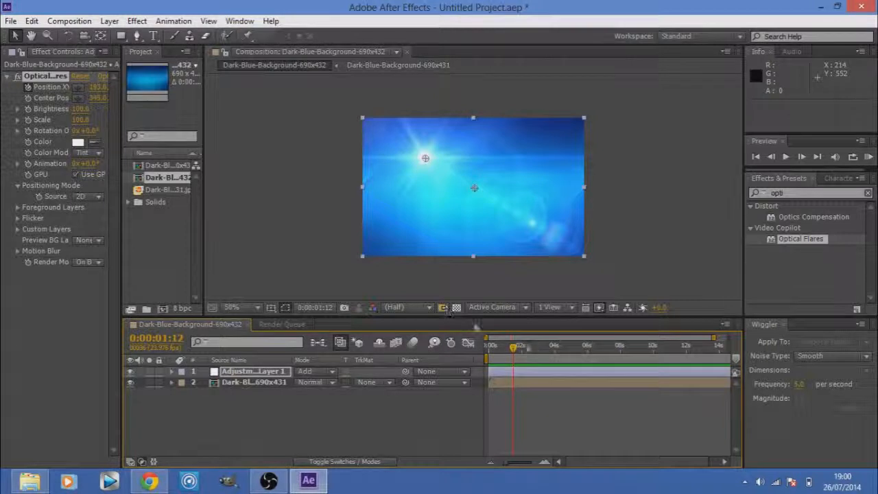
Keyframe the flare's position at about 81, 379 at 0:00:01:21 and about 265, 379 at 0:00:02:21
left_click_drag(483, 347, 648, 347)
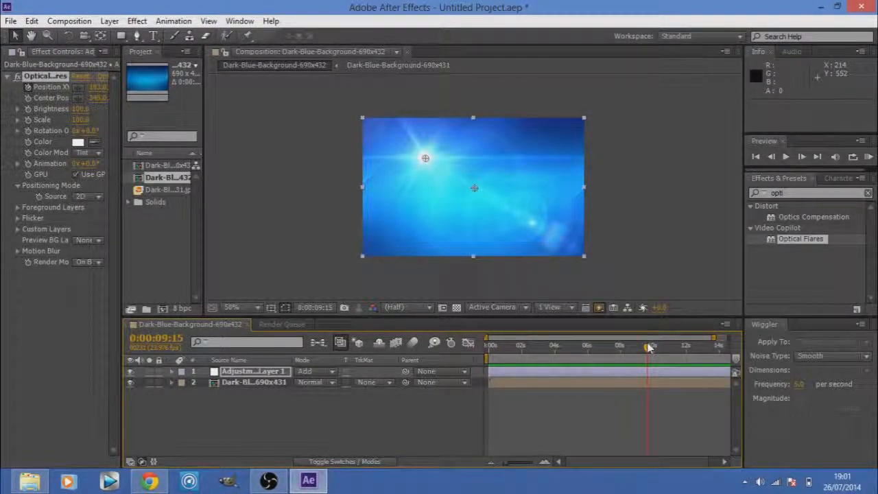
left_click_drag(573, 350, 524, 360)
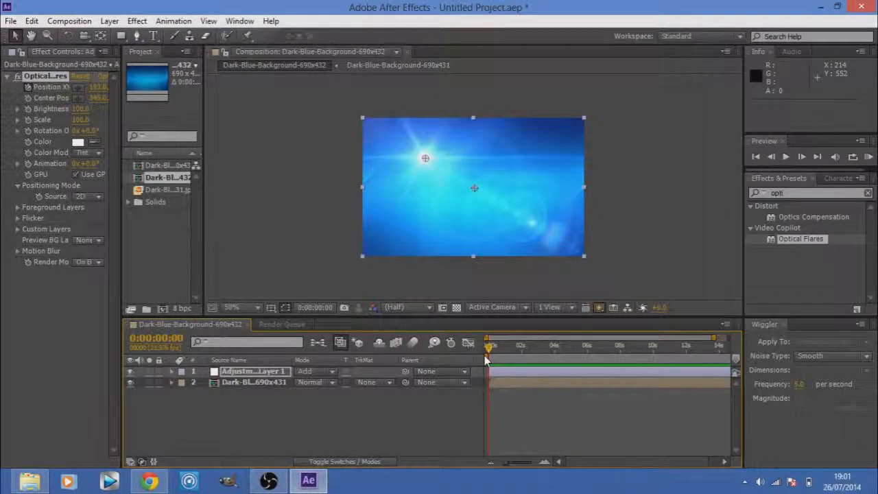
left_click_drag(521, 364, 519, 361)
left_click_drag(425, 158, 388, 244)
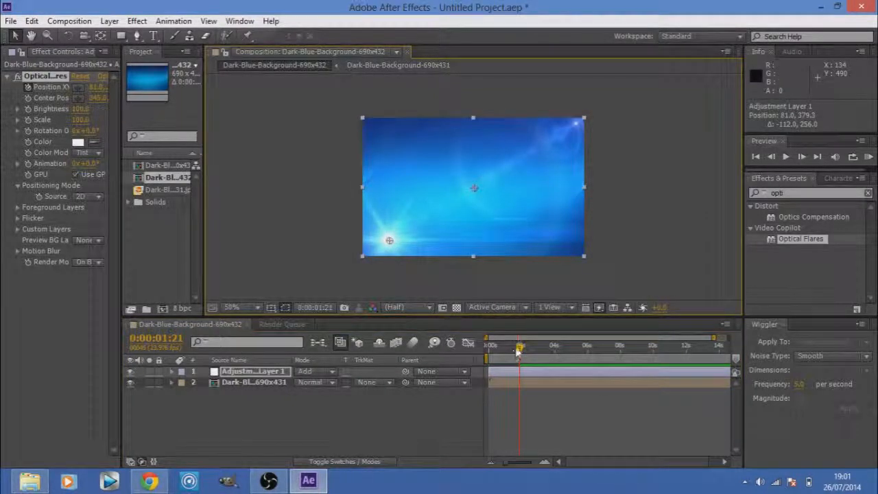
left_click_drag(519, 350, 534, 356)
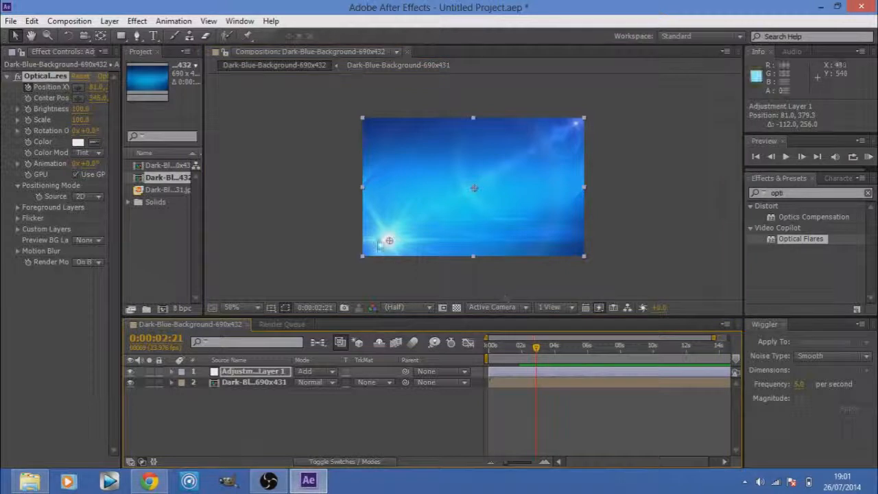
left_click_drag(388, 242, 447, 243)
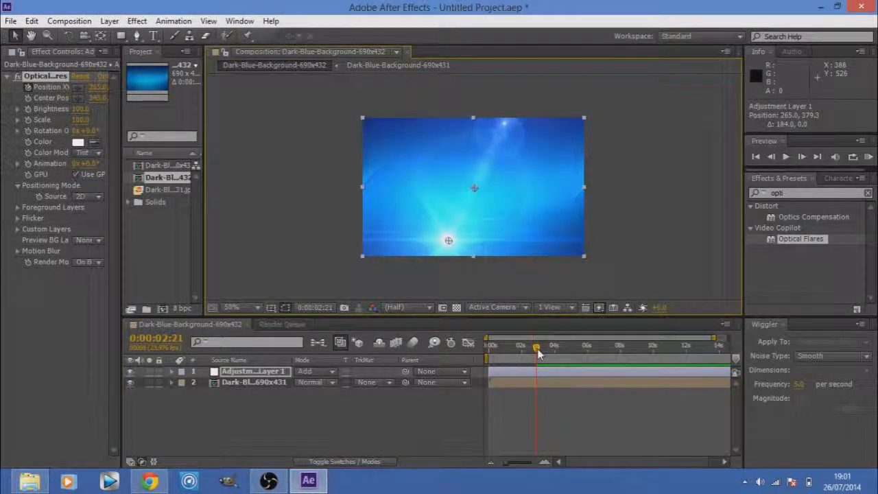
Keyframe the flare's position at about 339, 81 at 0:00:06:10 and about 347, 221 at 0:00:07:22
left_click_drag(537, 347, 595, 354)
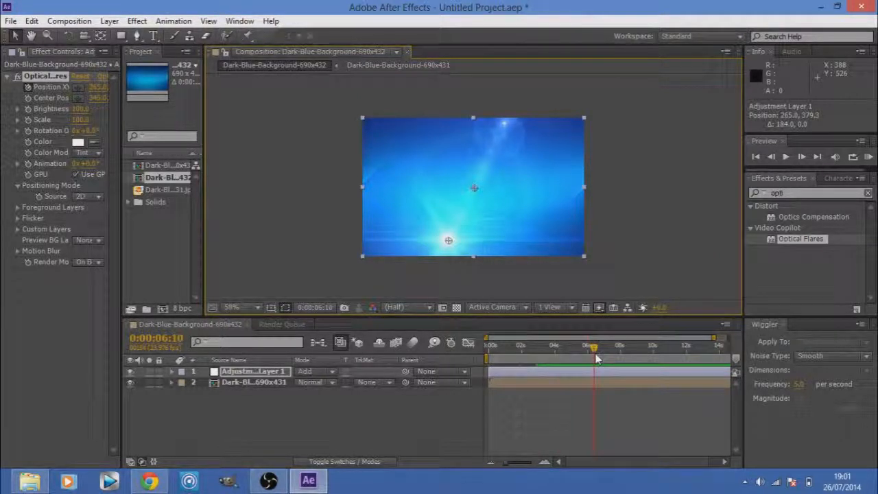
left_click_drag(448, 242, 471, 145)
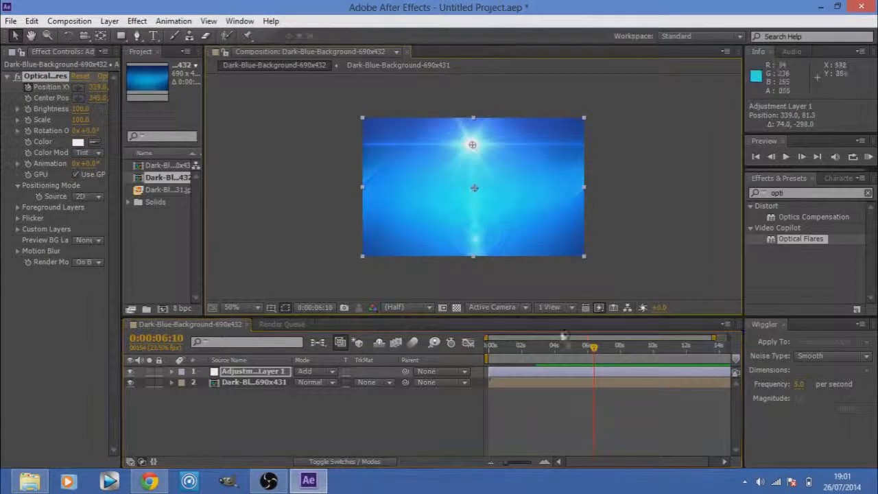
left_click_drag(606, 350, 619, 348)
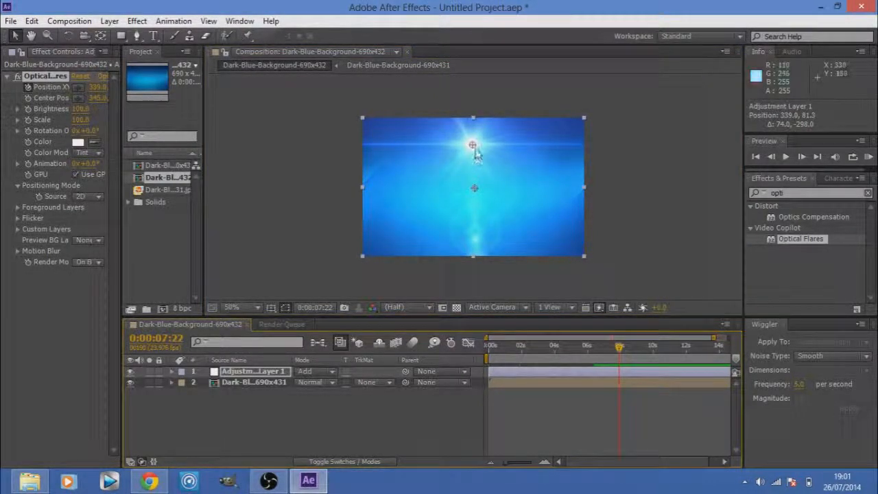
left_click_drag(474, 148, 472, 187)
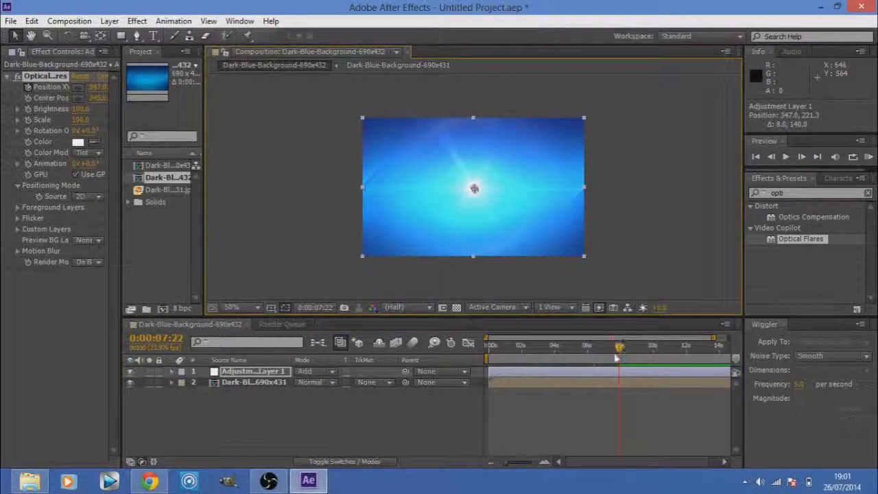
Return to the start of the composition and play a RAM preview of the flare animation
left_click_drag(615, 350, 485, 372)
left_click(868, 157)
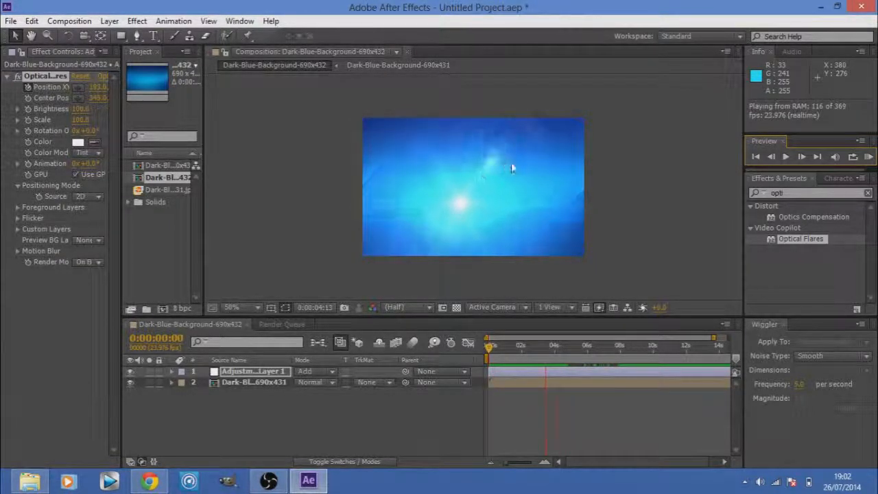
key("space")
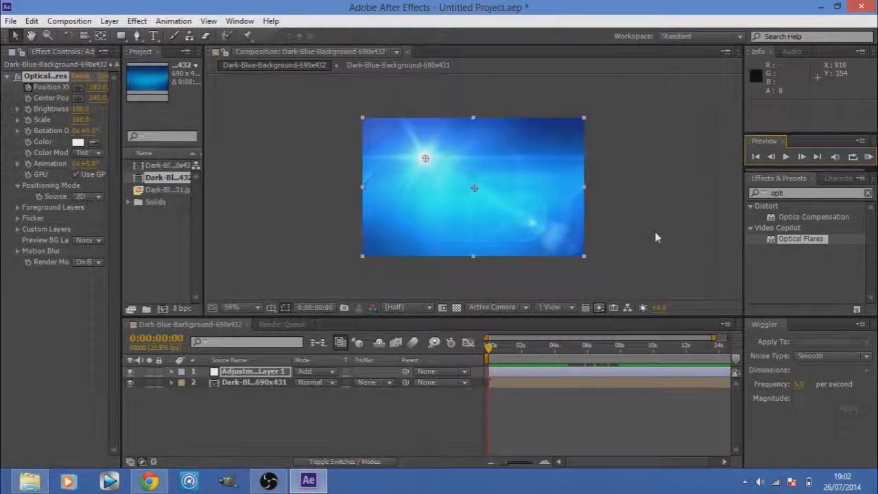
Keyframe the flare below the centre at 0:00:09:05, then at about 185, 219, and move it again at 0:00:11:12
left_click_drag(490, 345, 640, 353)
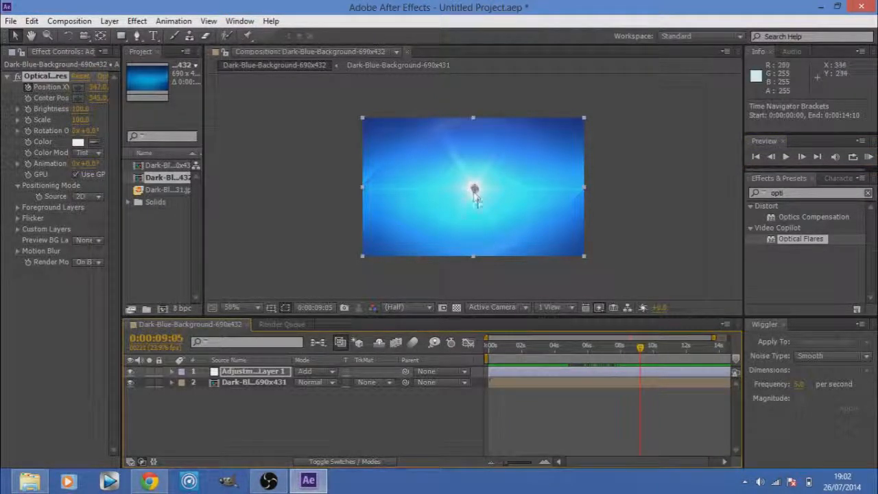
left_click_drag(475, 189, 483, 229)
left_click_drag(641, 349, 644, 349)
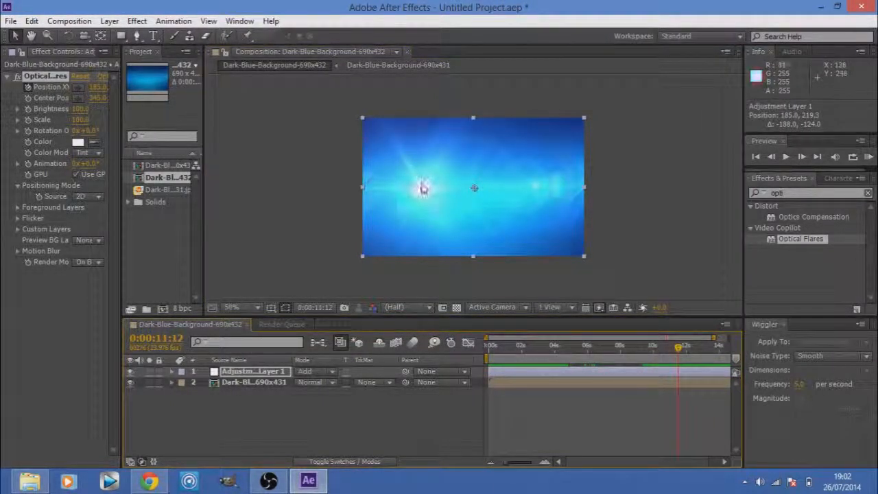
left_click_drag(423, 187, 535, 189)
Play a RAM preview of the extended flare animation and scrub through it back to the start
left_click_drag(678, 350, 607, 352)
left_click(868, 157)
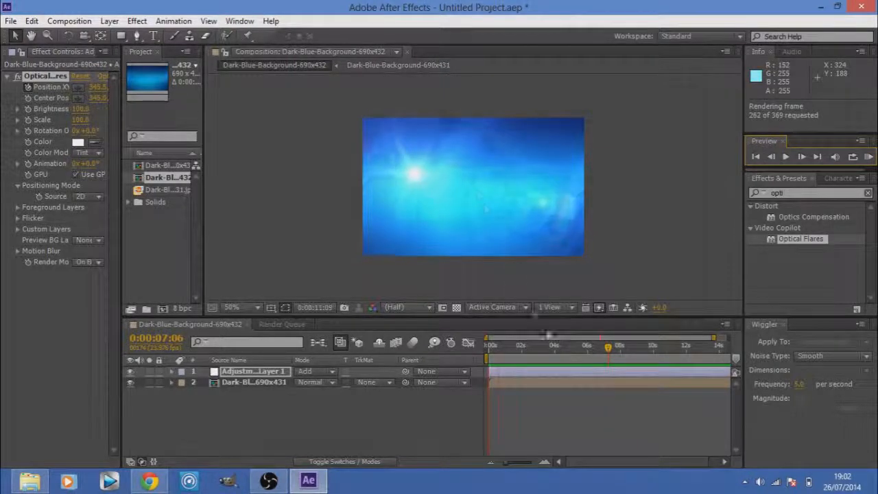
left_click(580, 399)
left_click_drag(607, 350, 656, 349)
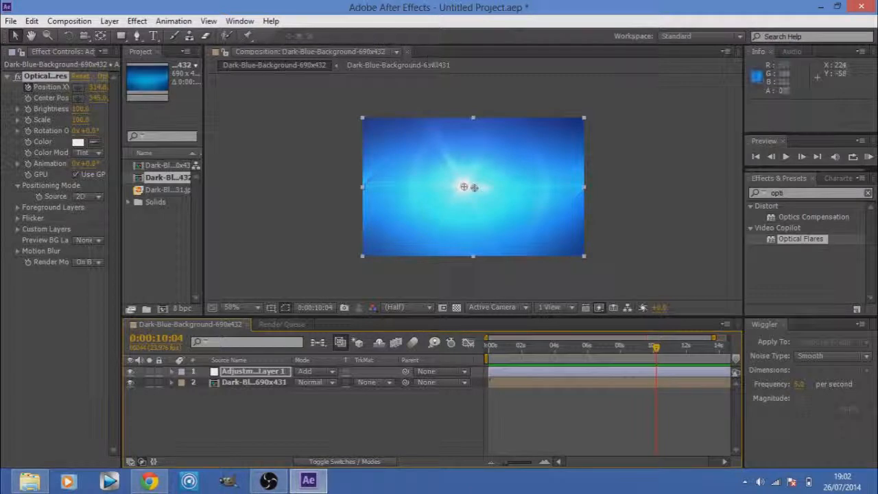
left_click_drag(656, 349, 499, 345)
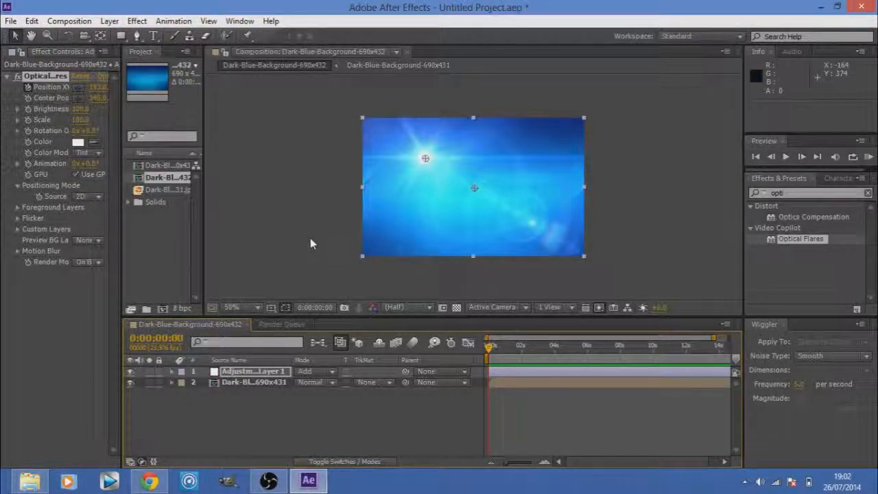
left_click(268, 480)
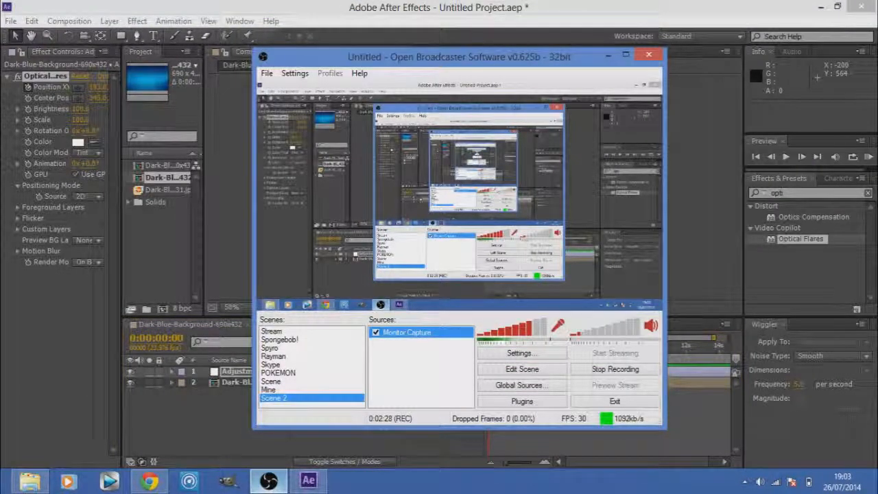